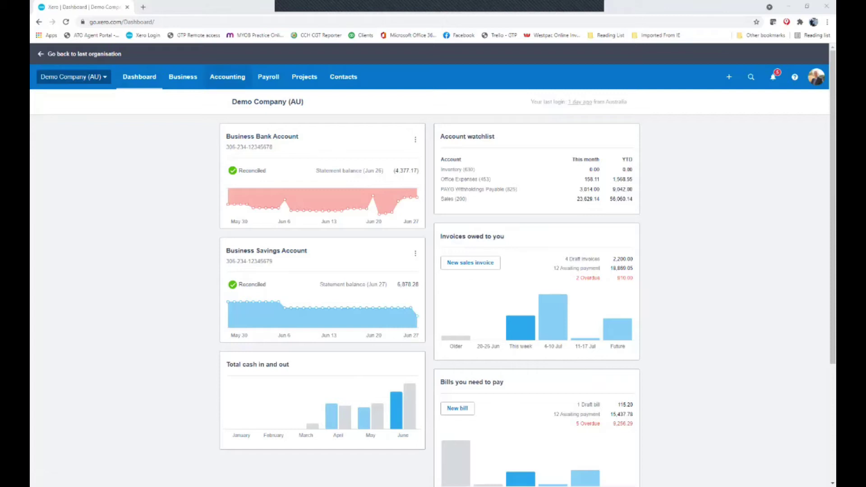
Open the Taxable Payments Annual Report under Accounting > Reports, select 2021, and begin TPAR setup
click(227, 76)
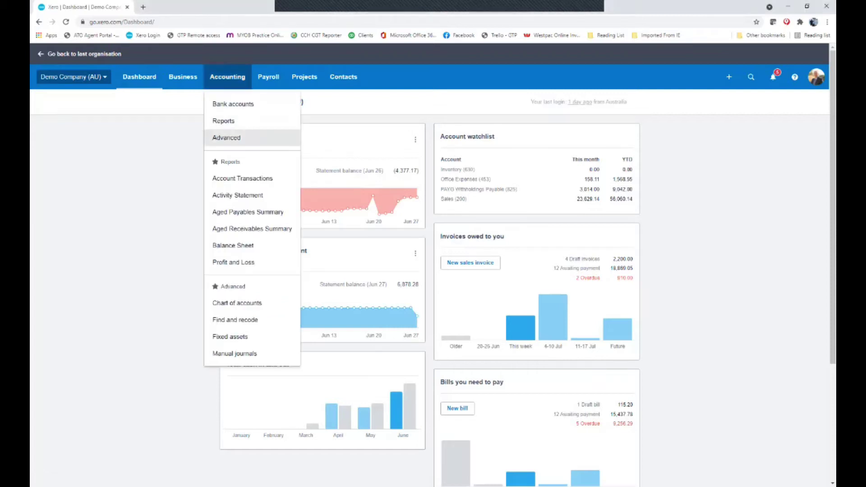
click(223, 121)
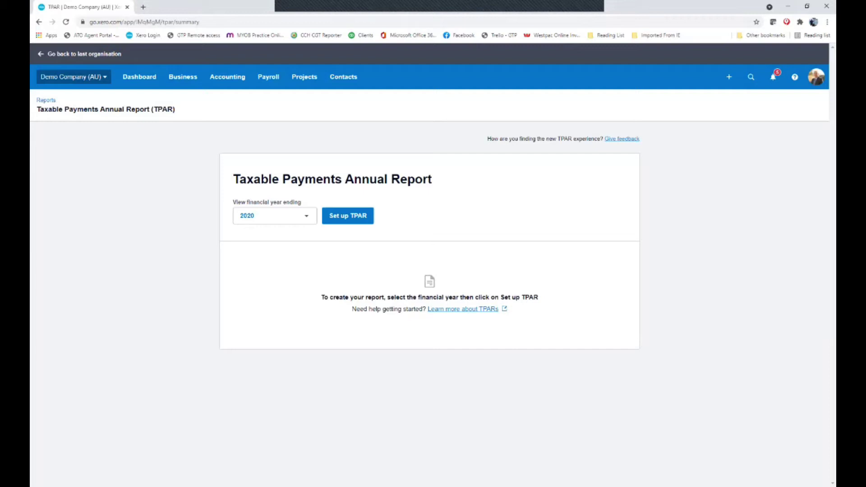
click(275, 216)
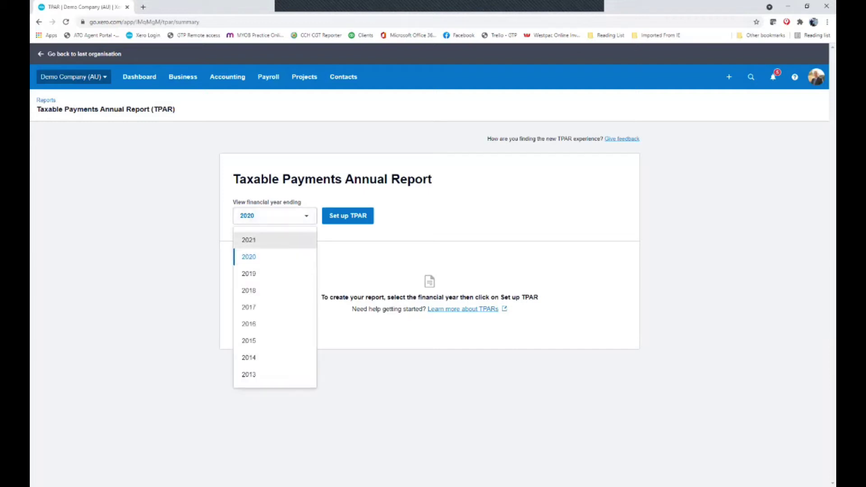
click(248, 240)
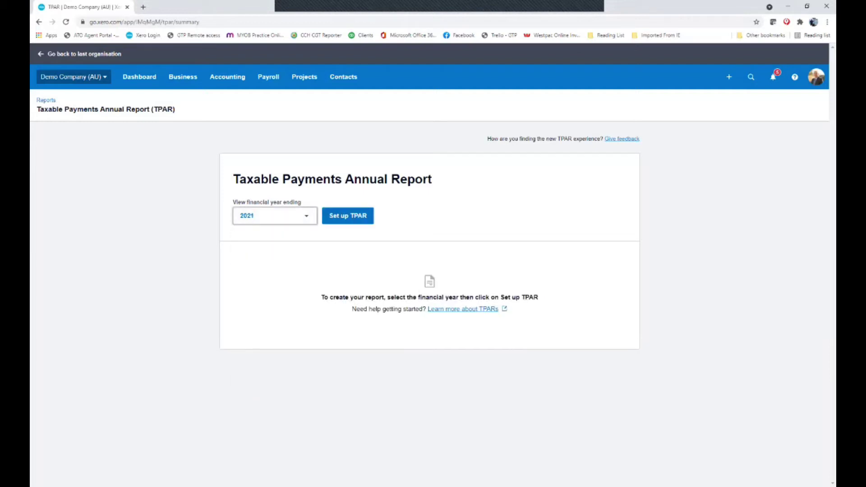
click(348, 216)
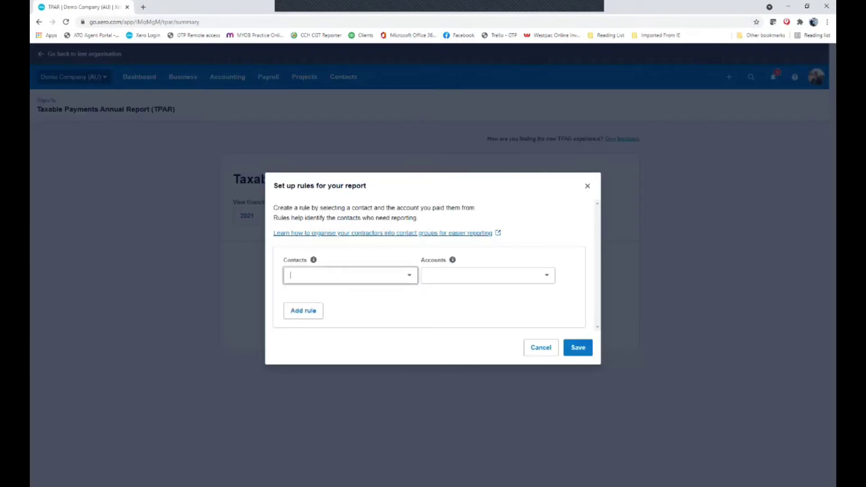
Review the contact group and account options in the rule dialog, then cancel it without adding a rule
click(409, 274)
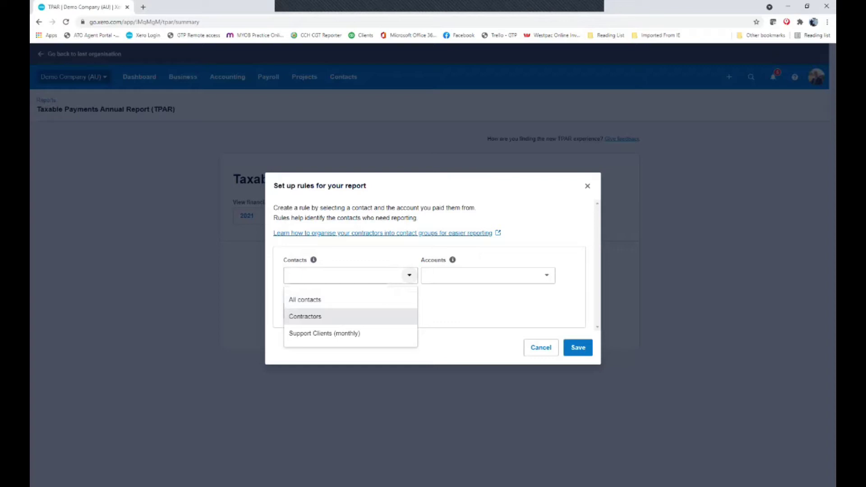
click(452, 260)
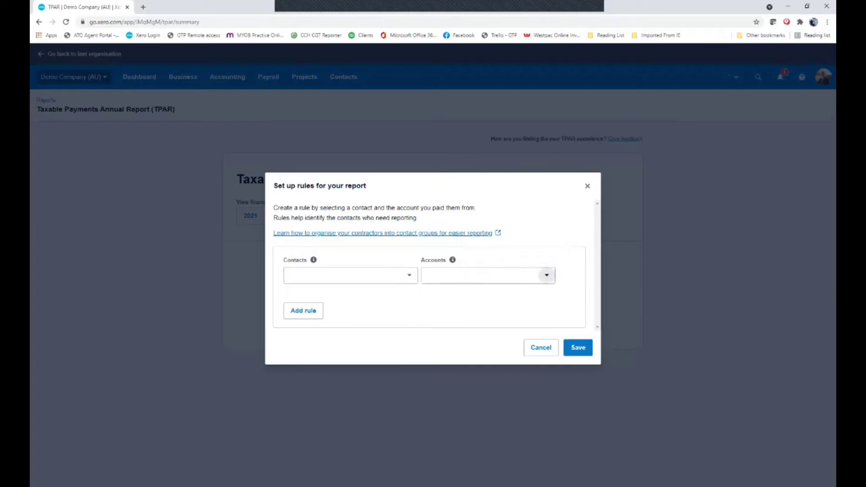
click(546, 275)
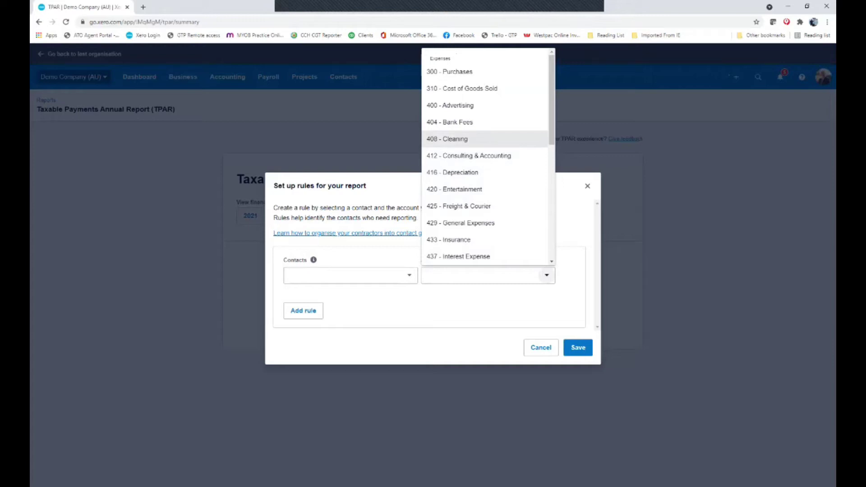
key(Escape)
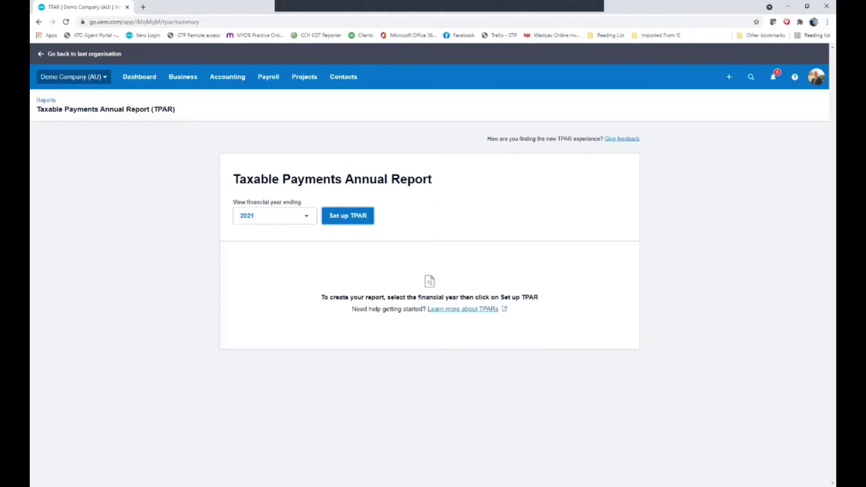
Find MCO Cleaning Services in the Suppliers list and add it to the Contractors group
click(343, 77)
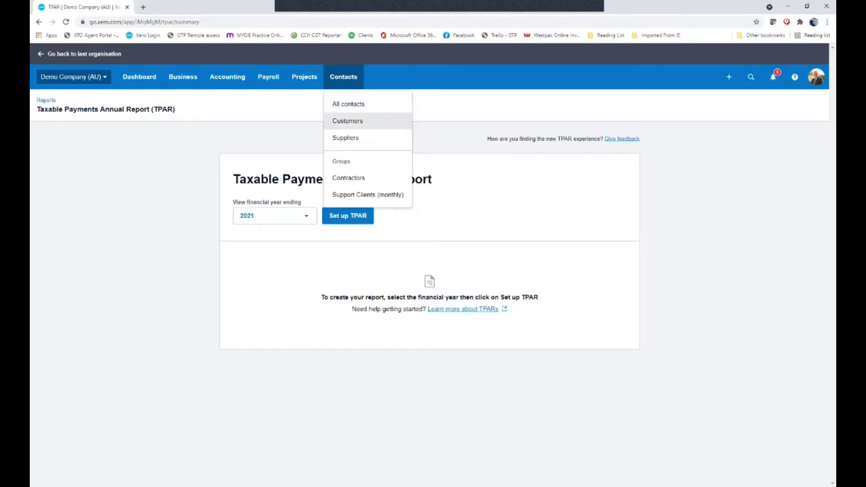
click(346, 137)
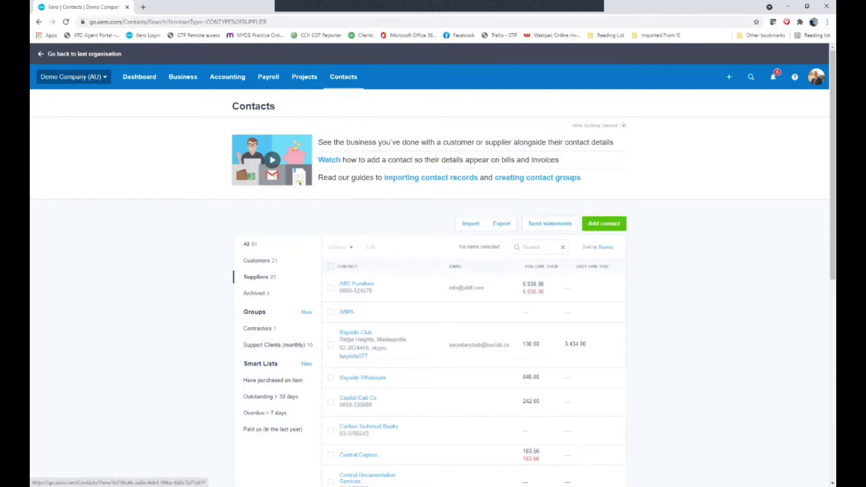
scroll(432, 270, down, 3)
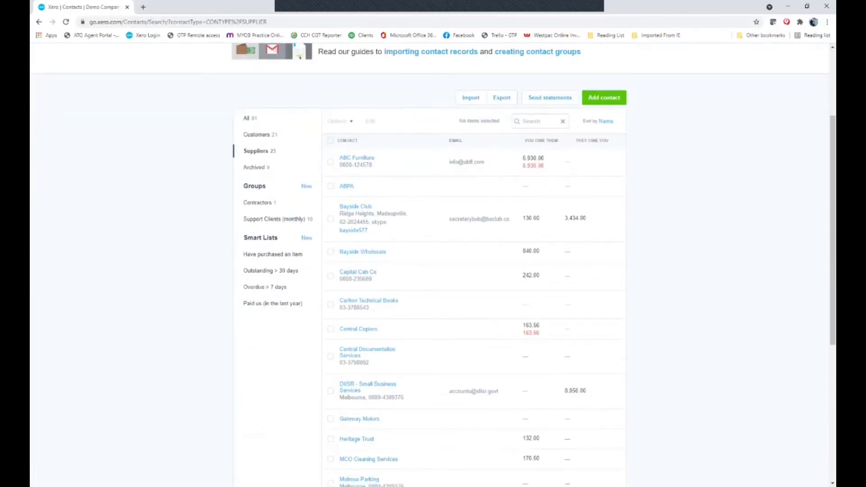
scroll(433, 270, down, 2)
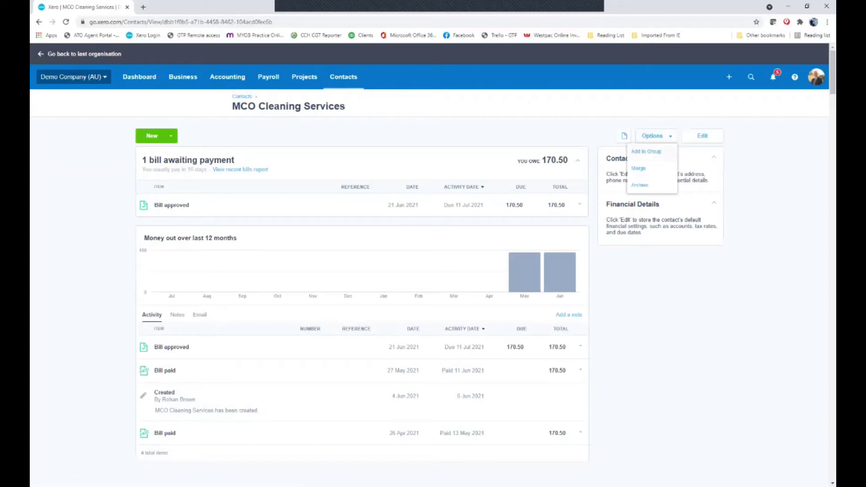
click(646, 152)
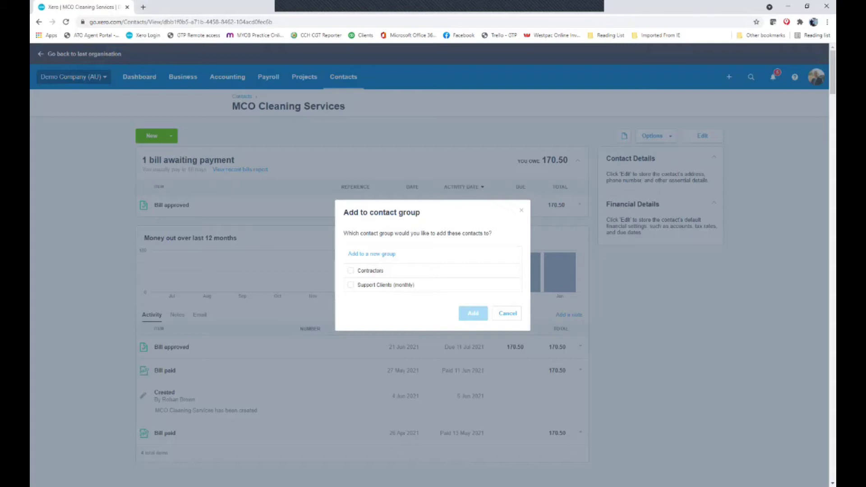
click(350, 271)
click(472, 313)
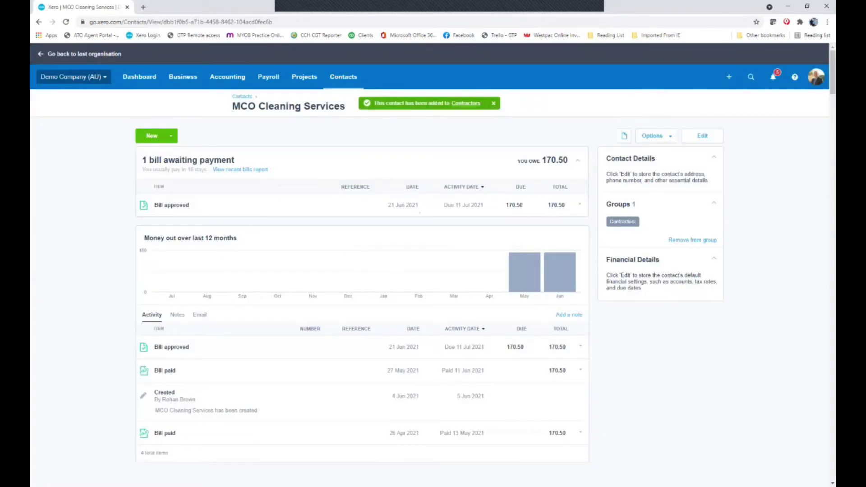
Reopen the Taxable Payments Annual Report for 2021 and start setting up its rules
click(227, 76)
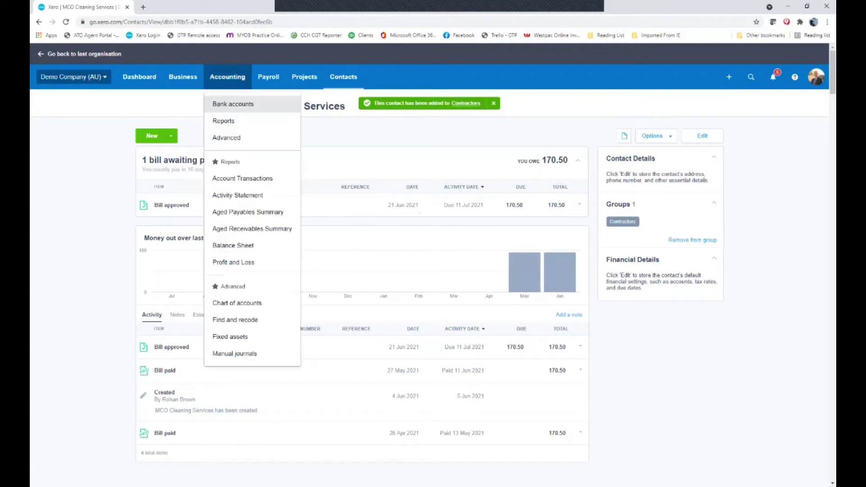
click(226, 121)
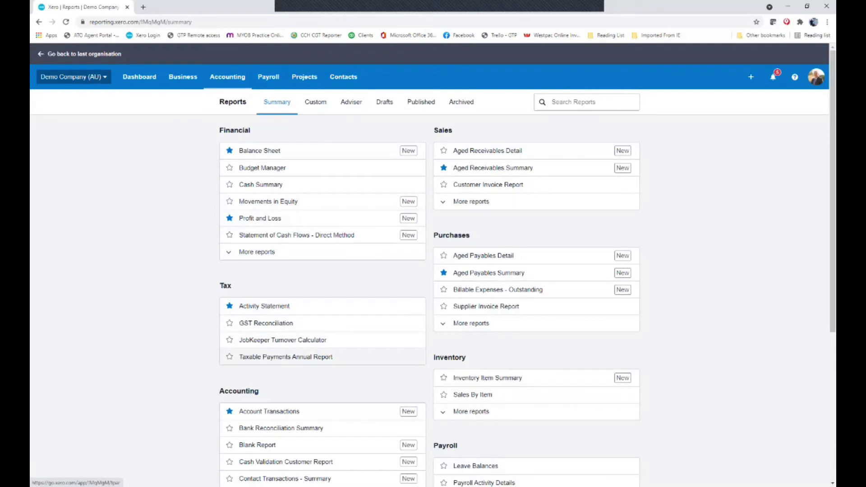
click(285, 357)
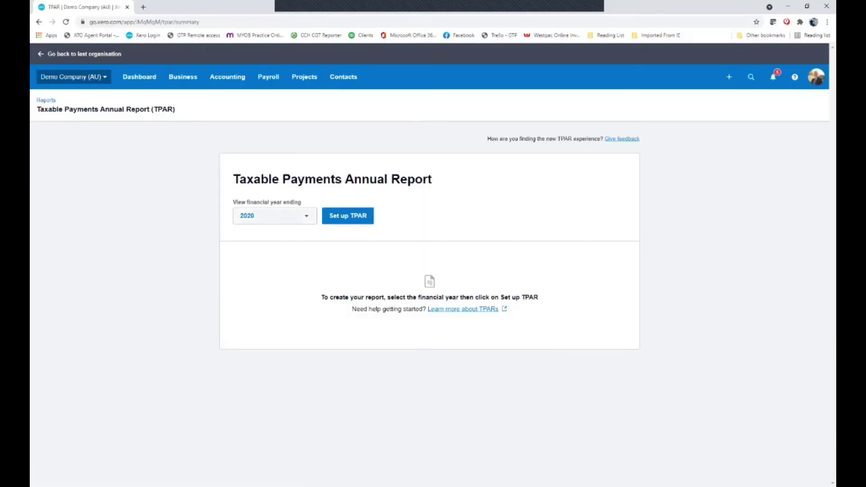
click(274, 216)
click(252, 240)
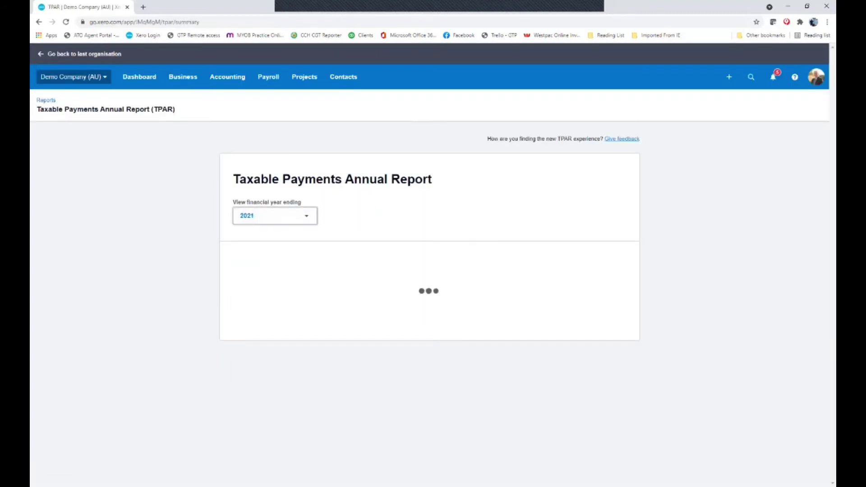
click(348, 216)
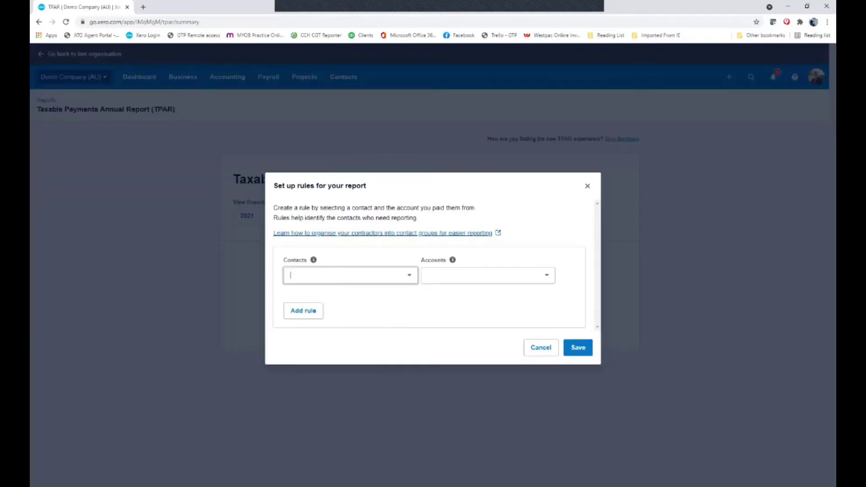
Create a rule covering All contacts paid from the 408 - Cleaning account
key(Down)
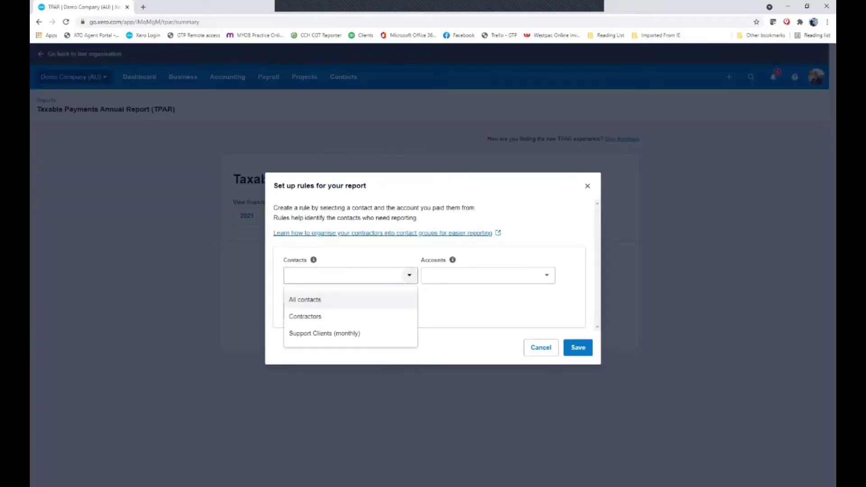
key(Up)
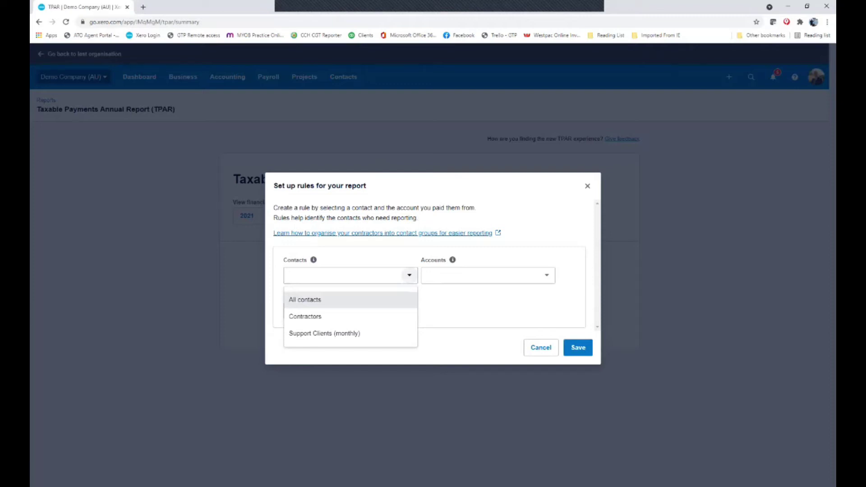
key(Return)
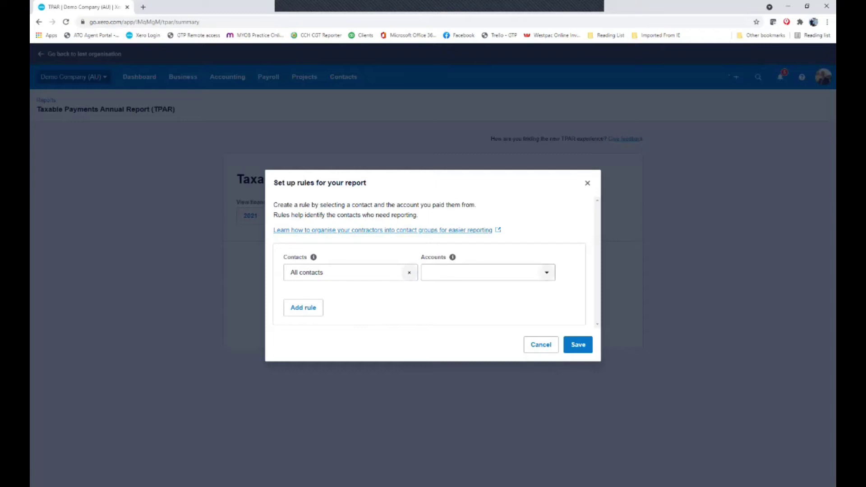
click(547, 272)
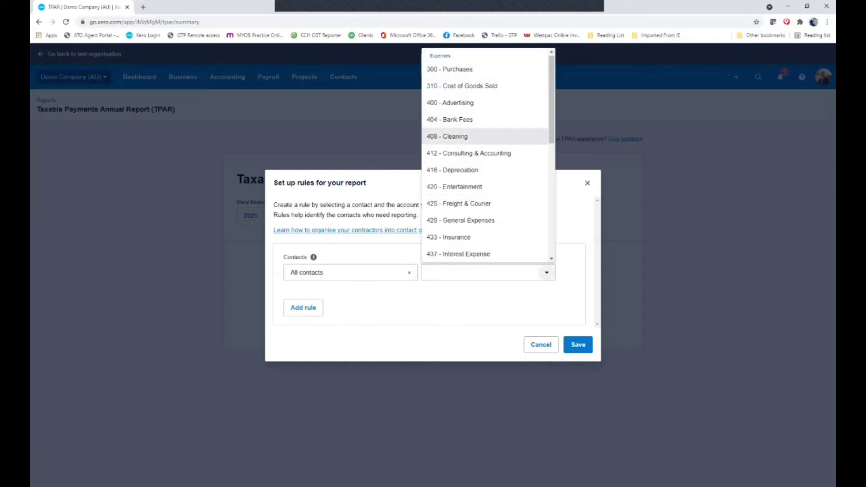
key(Return)
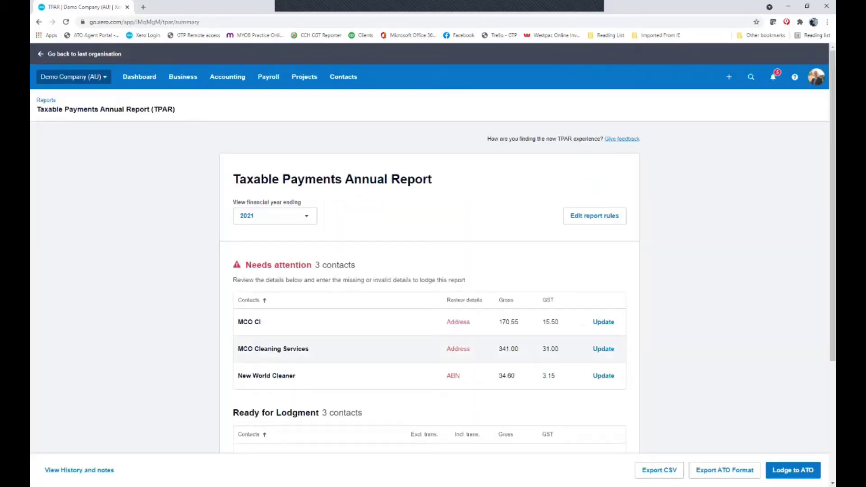
Open MCO Cleaning Services' TPAR contact details from its row in the summary
scroll(428, 374, down, 3)
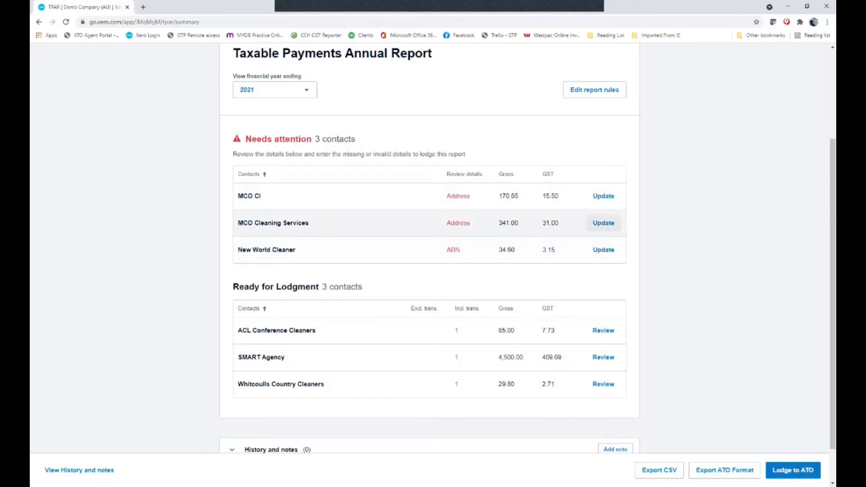
click(603, 222)
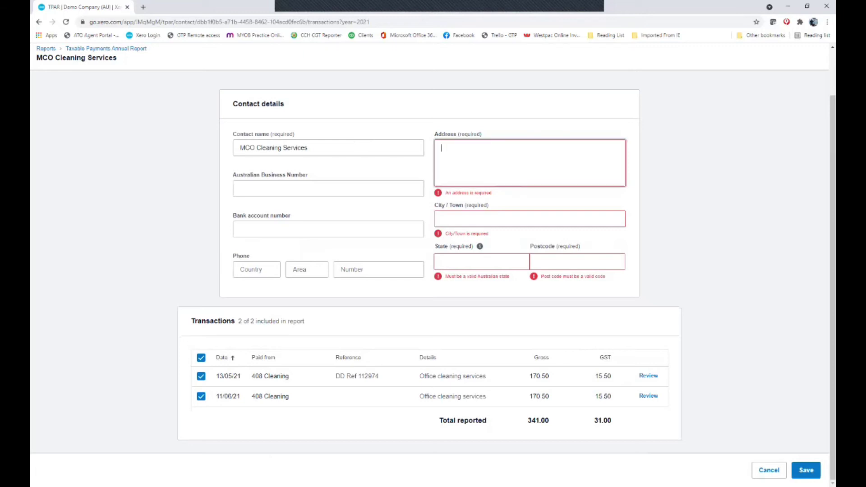
Fill in MCO Cleaning Services' street address, city, state and postcode, then save the contact
text(Street)
key(Tab)
text(Horsham)
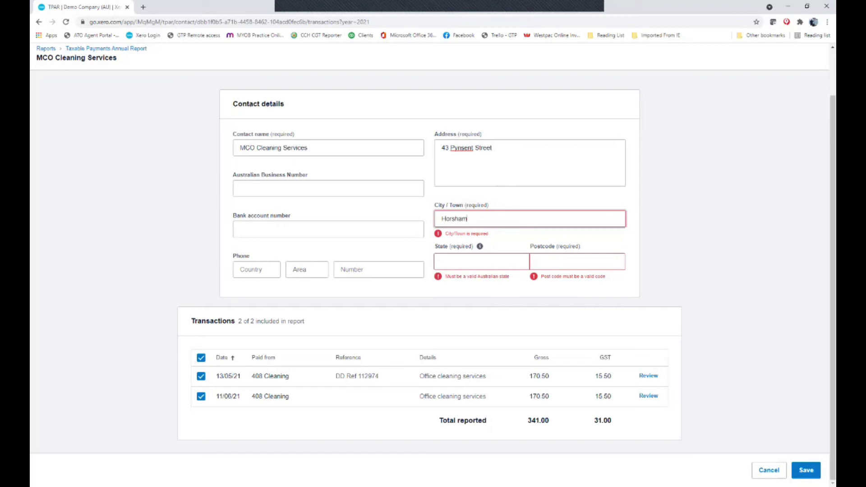
key(Tab)
text(Vic)
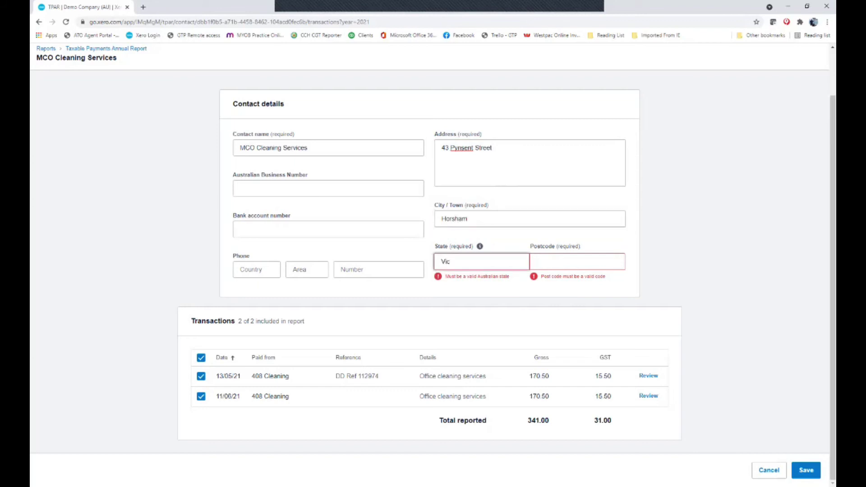
key(Tab)
text(3400)
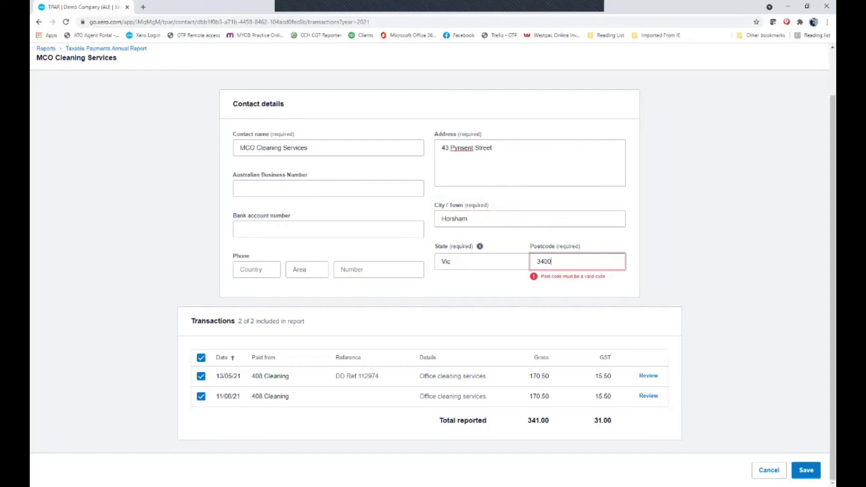
key(Tab)
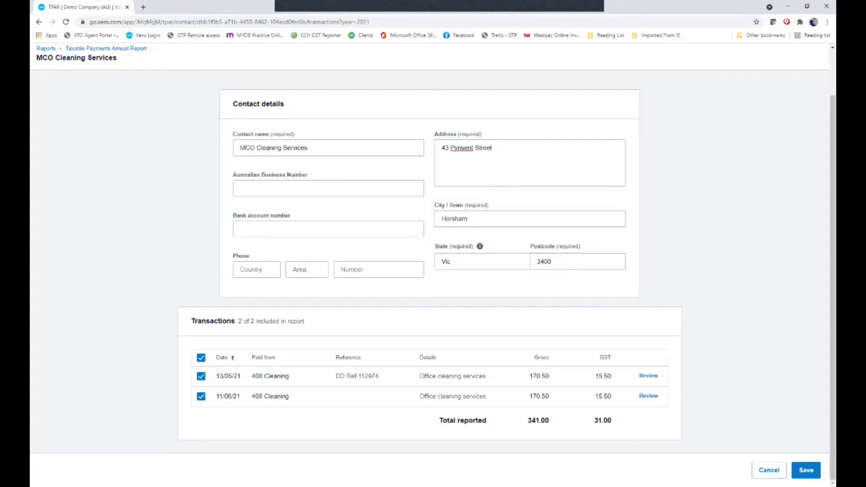
click(806, 470)
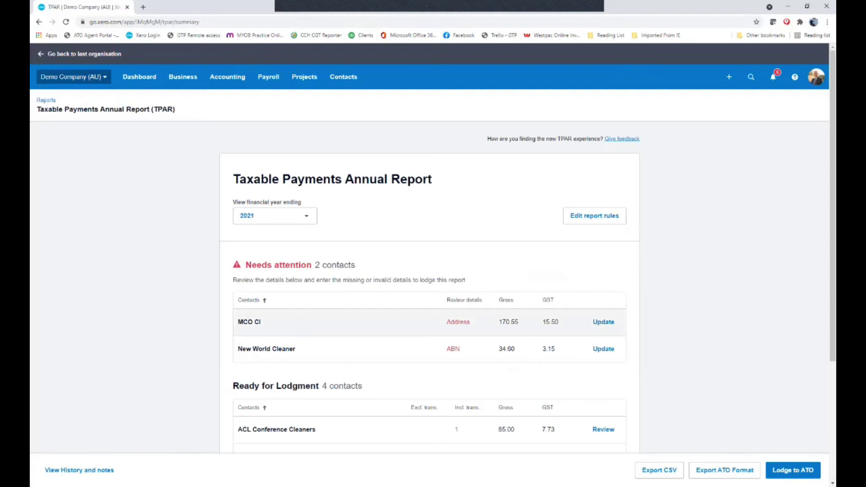
Give MCO CI the same street address, city, state and postcode, and save it
click(603, 321)
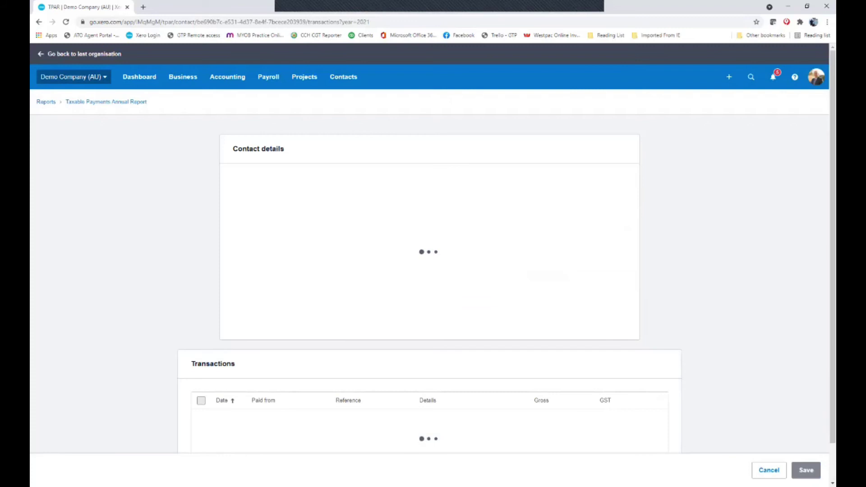
click(441, 199)
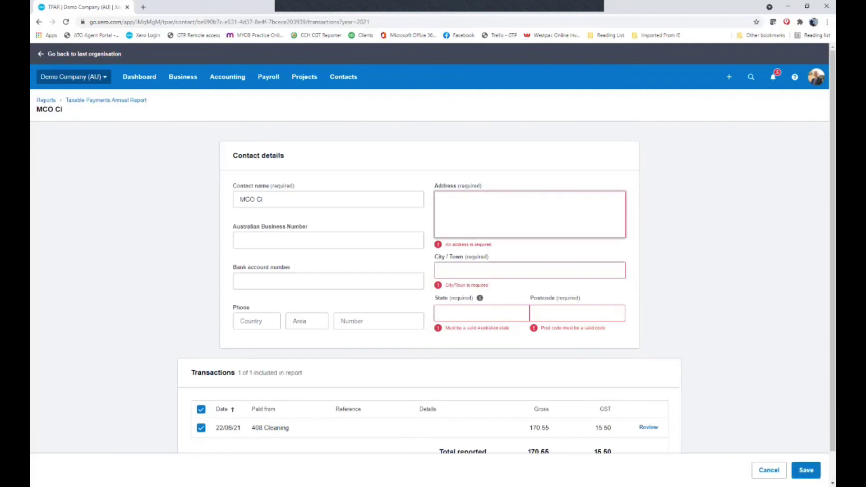
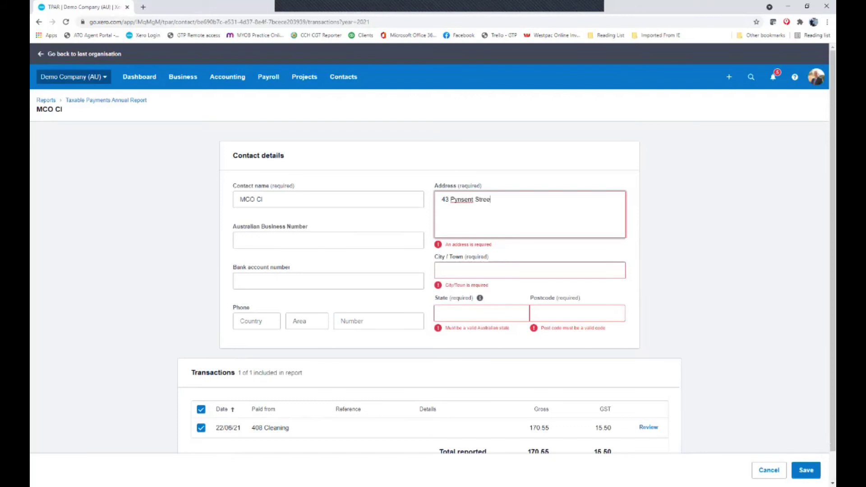
click(444, 270)
text(Horsham)
key(Tab)
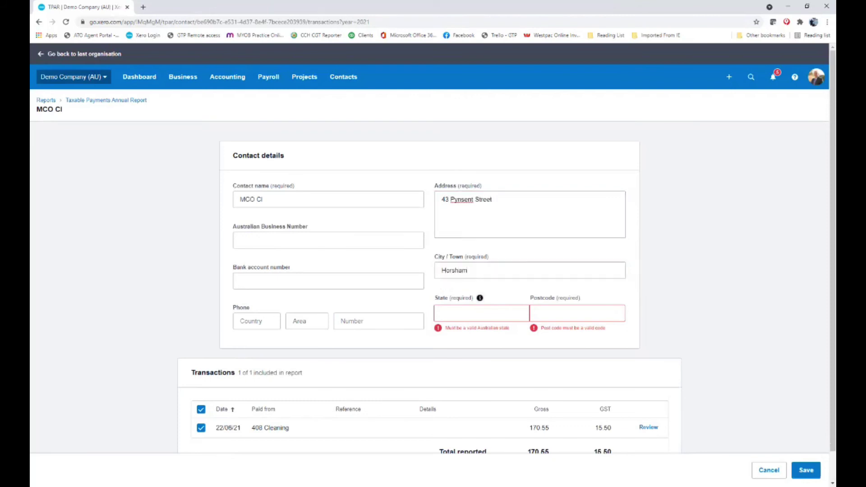
text(Vic)
key(Tab)
text(3400)
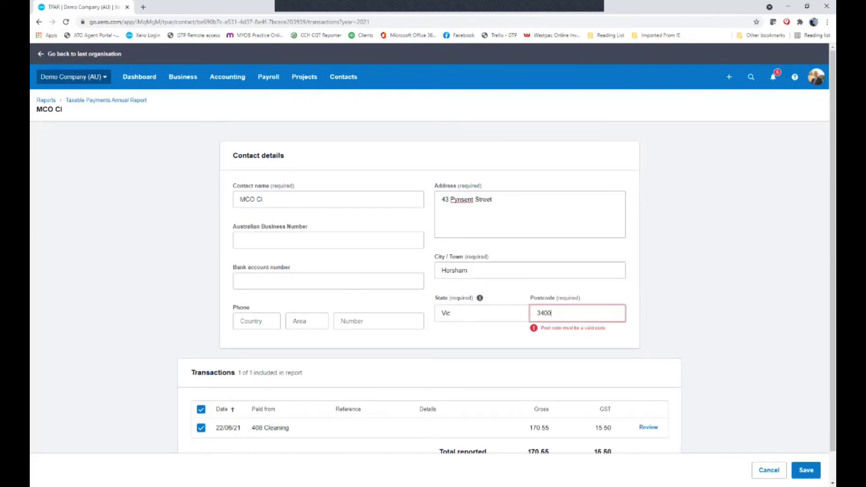
click(806, 470)
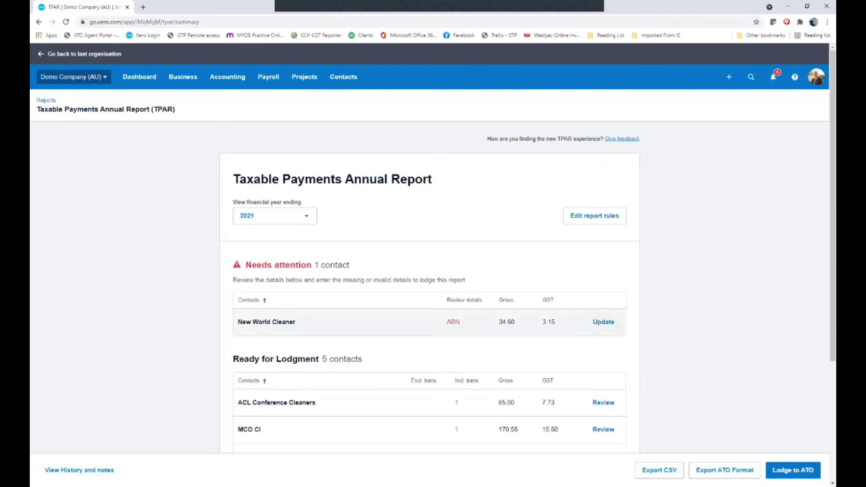
Clear New World Cleaner's invalid Australian Business Number and save the contact
click(603, 321)
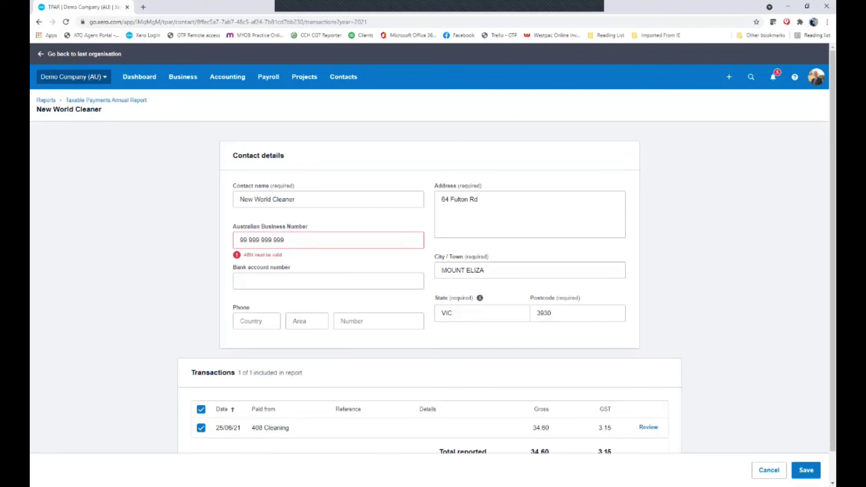
click(284, 240)
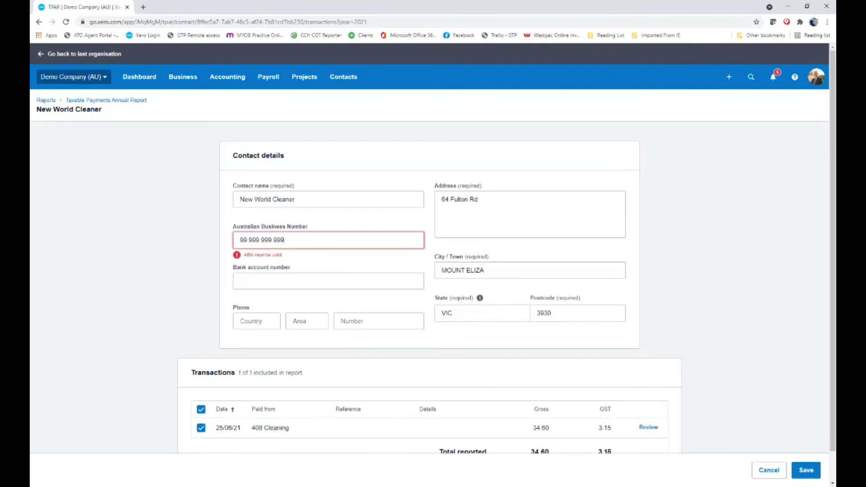
key(ctrl+a)
key(BackSpace)
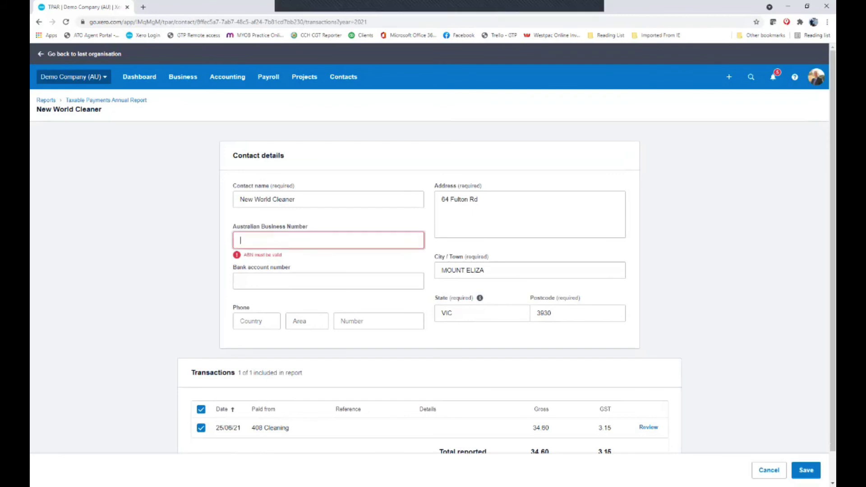
click(806, 469)
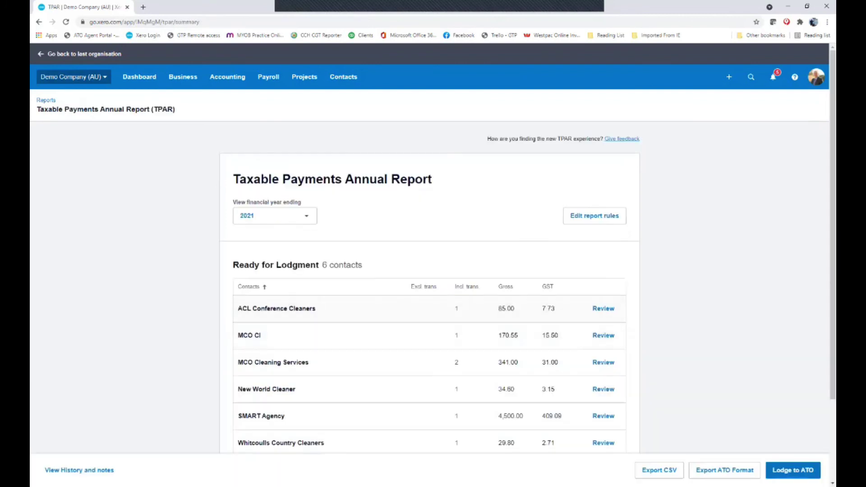
Export the 2021 TPAR and open the downloaded 'Demo Company (AU) - Taxable Payments Report.csv'
scroll(429, 274, down, 2)
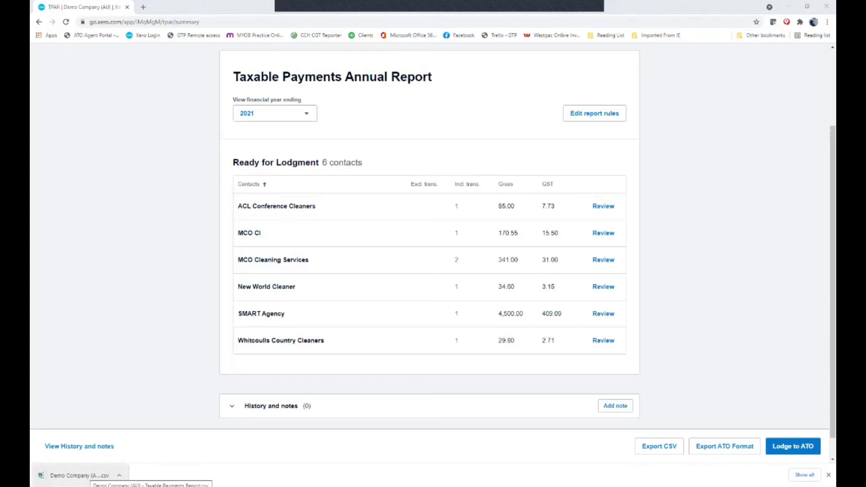
click(79, 475)
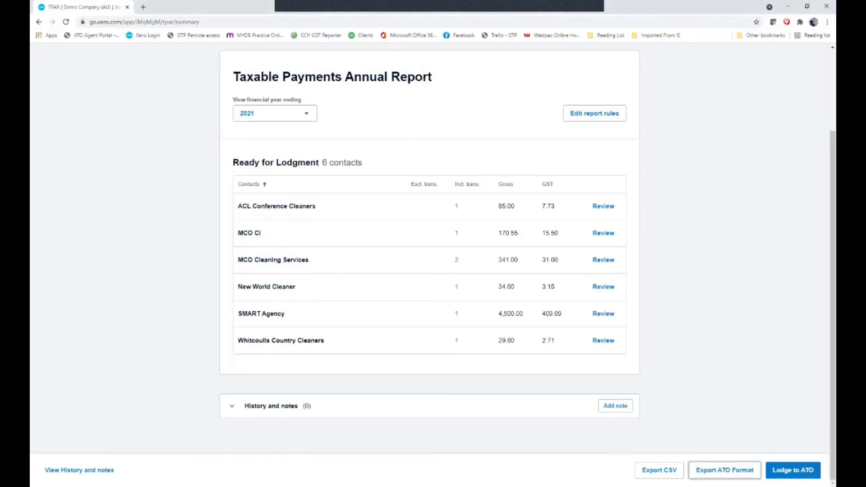
key(Return)
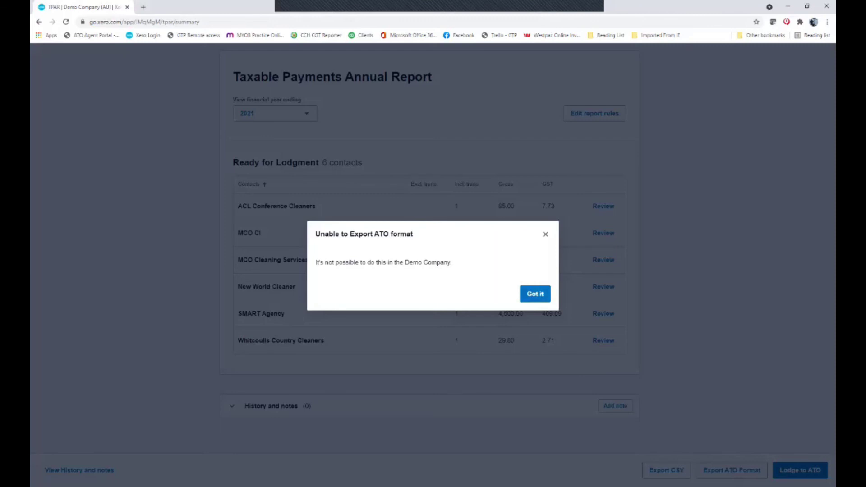
key(Return)
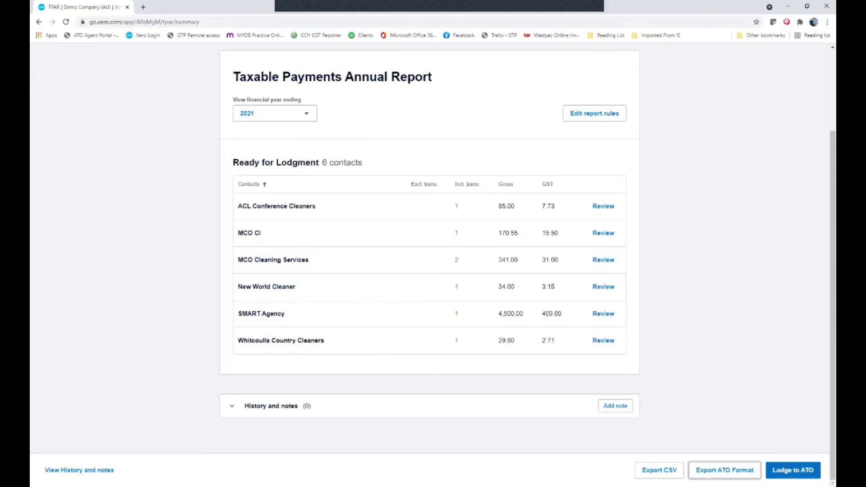
key(Return)
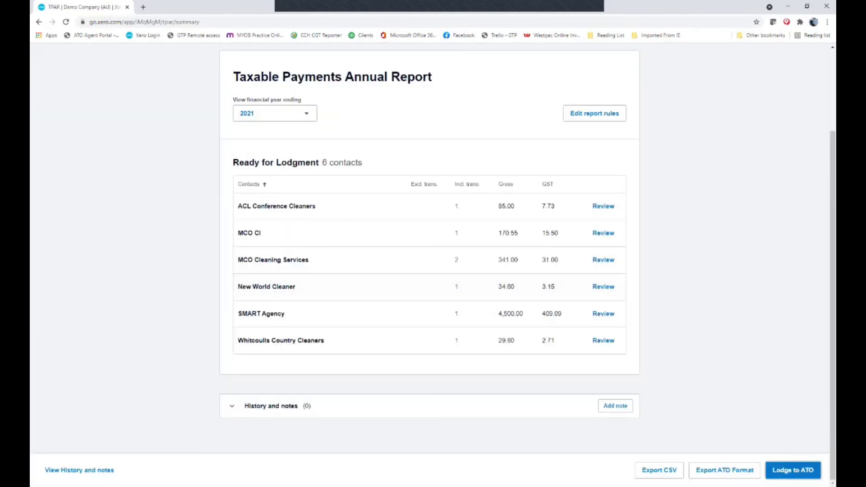